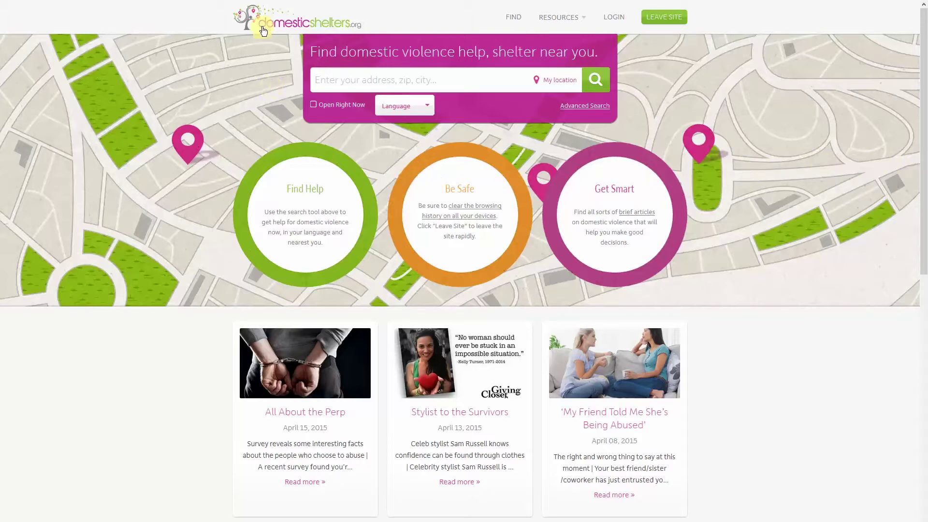
# Step: Go to the Widgets page from the DomesticShelters.org RESOURCES menu
pyautogui.click(549, 15)
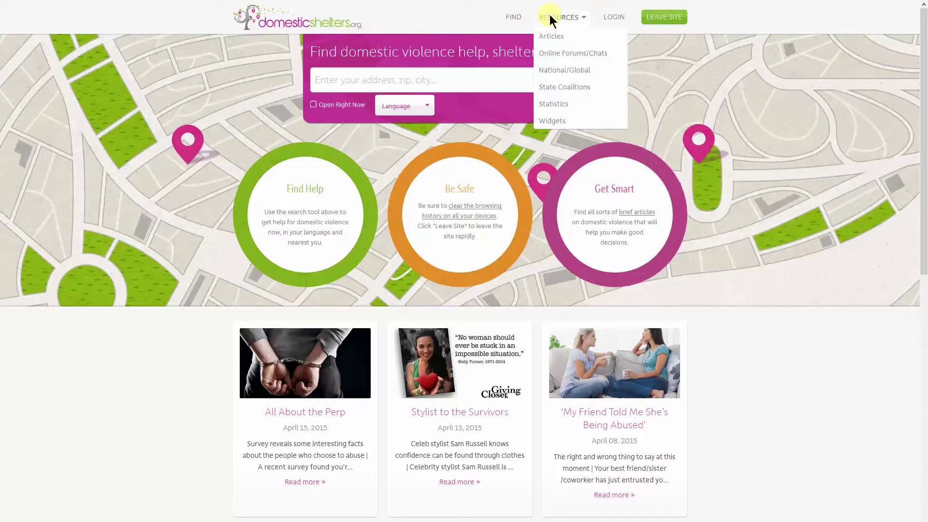
pyautogui.click(560, 124)
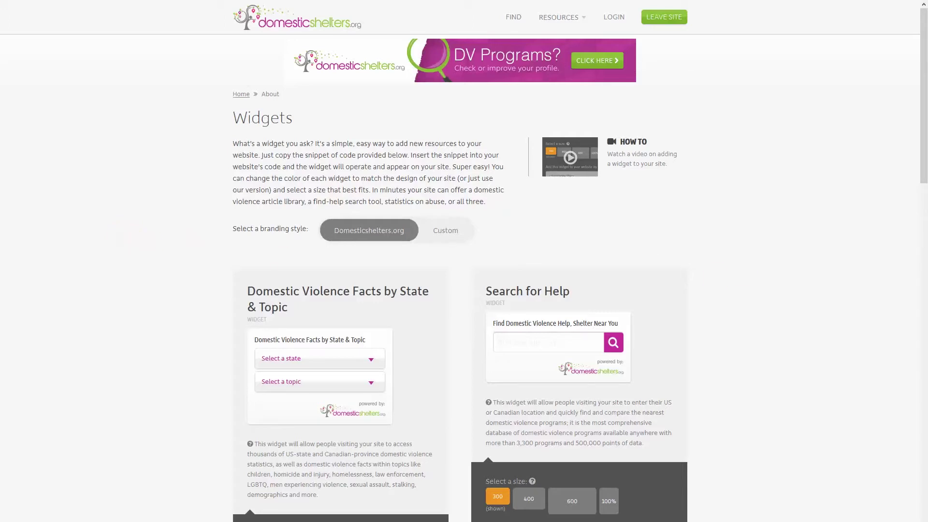
# Step: Test the facts widget's state and topic dropdowns, then the Search for Help location field
pyautogui.click(353, 362)
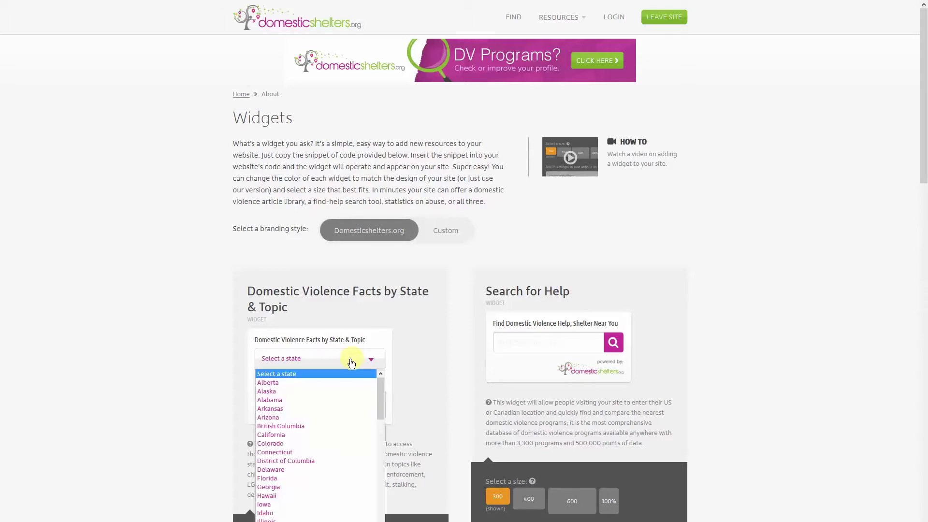
pyautogui.click(413, 370)
pyautogui.click(379, 381)
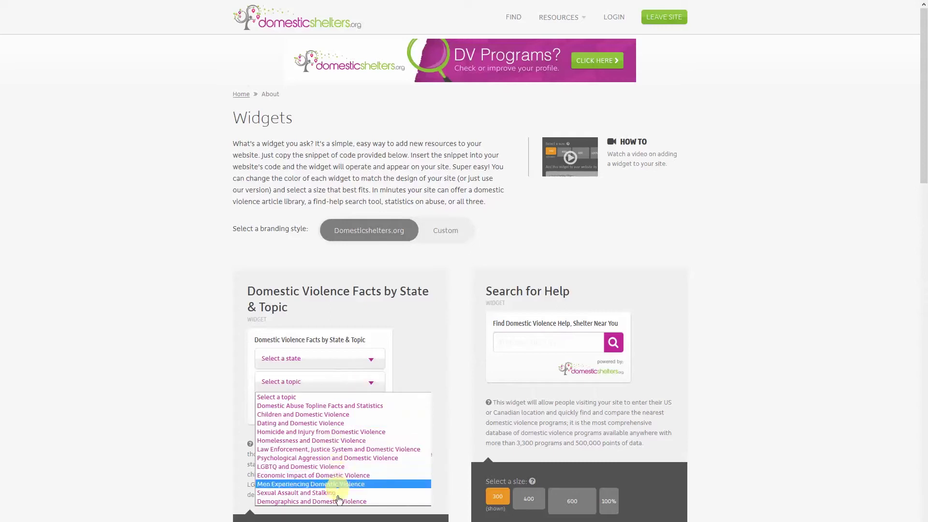
pyautogui.click(413, 361)
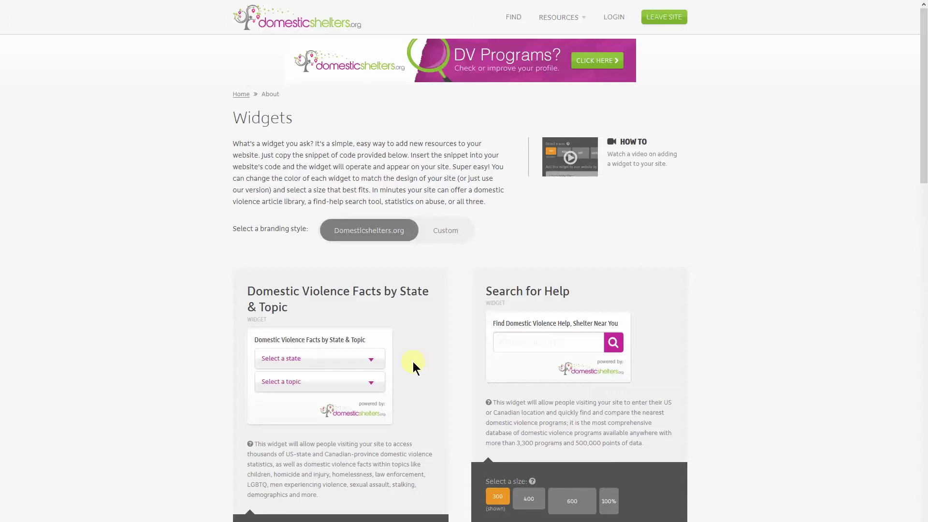
pyautogui.click(547, 341)
pyautogui.scroll(-12, 634, 369)
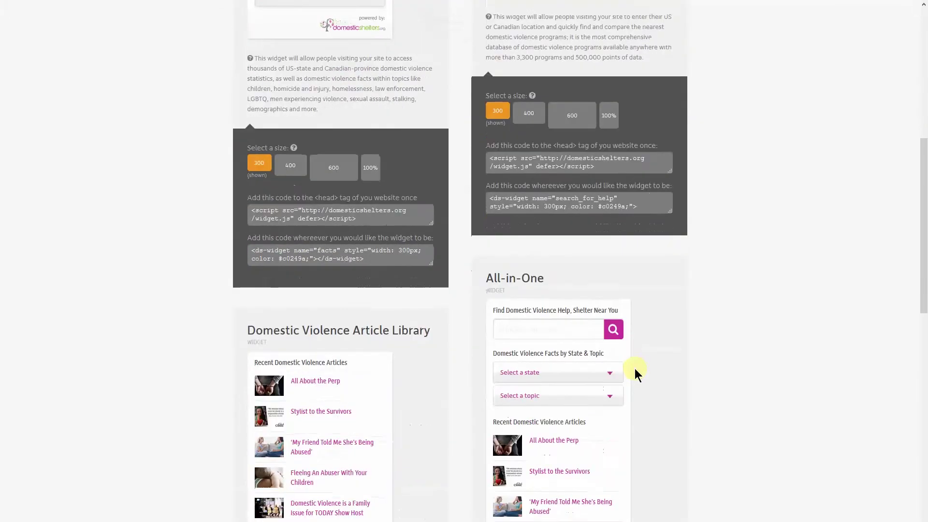
pyautogui.scroll(-1, 634, 368)
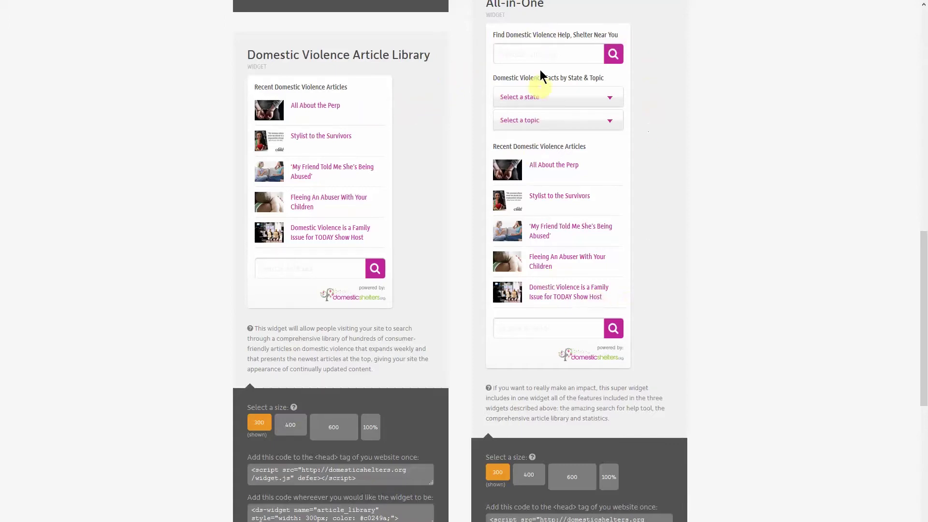
pyautogui.click(582, 103)
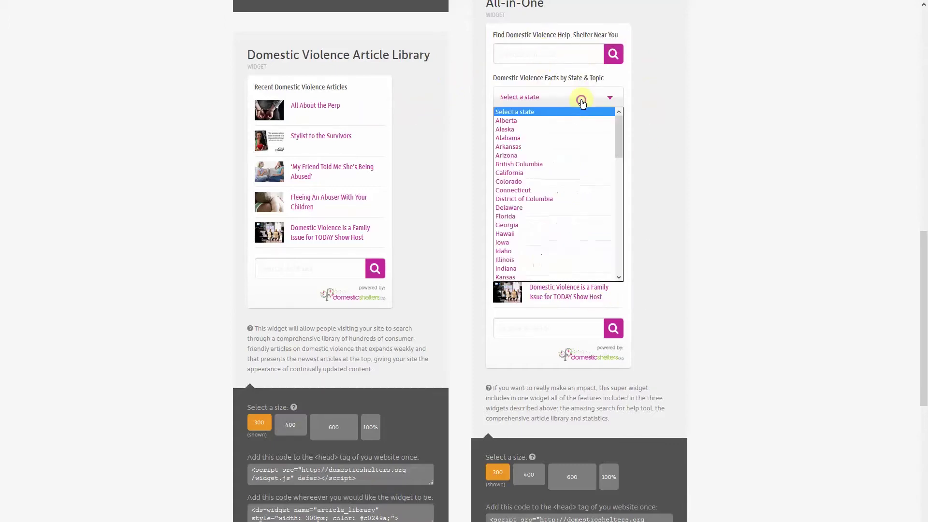
pyautogui.click(646, 121)
pyautogui.click(599, 121)
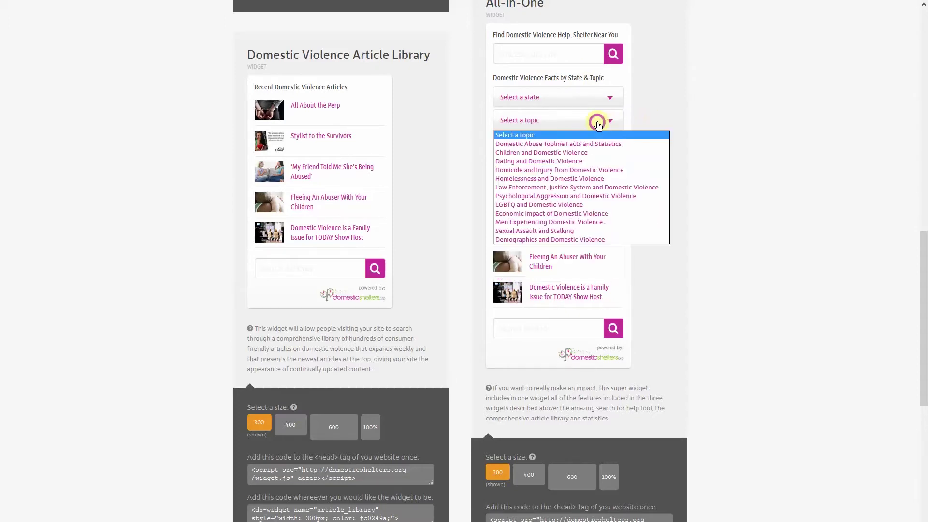
pyautogui.click(658, 110)
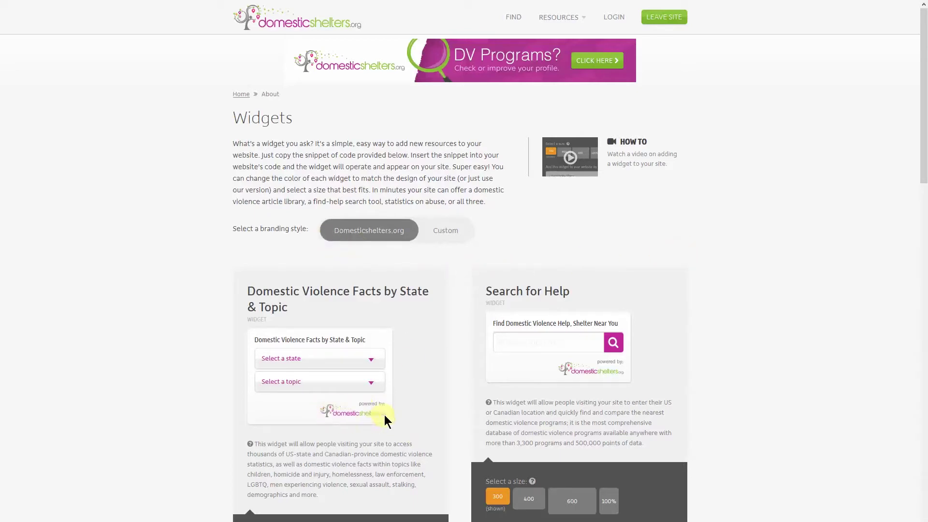
# Step: Enable #4672ff custom branding, preview Search for Help at 400, 100% and 600, then return it to 300
pyautogui.click(443, 237)
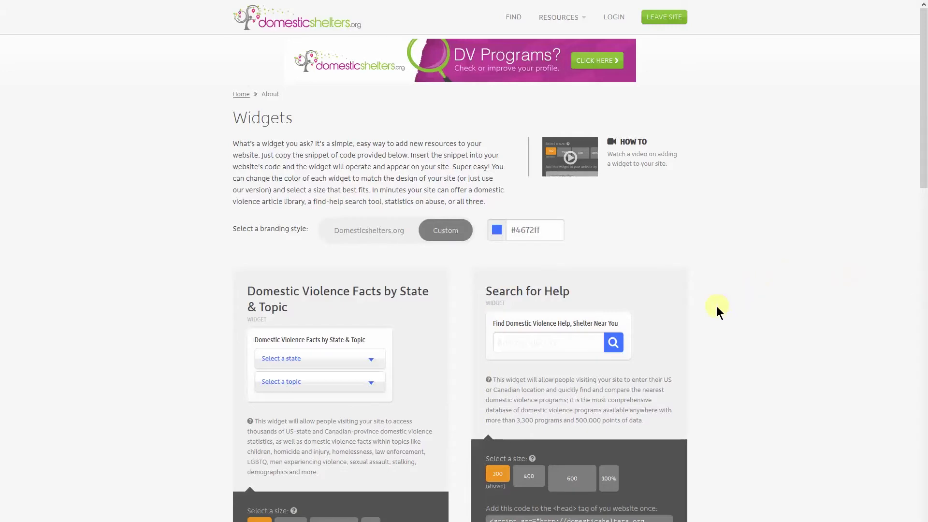
pyautogui.click(542, 477)
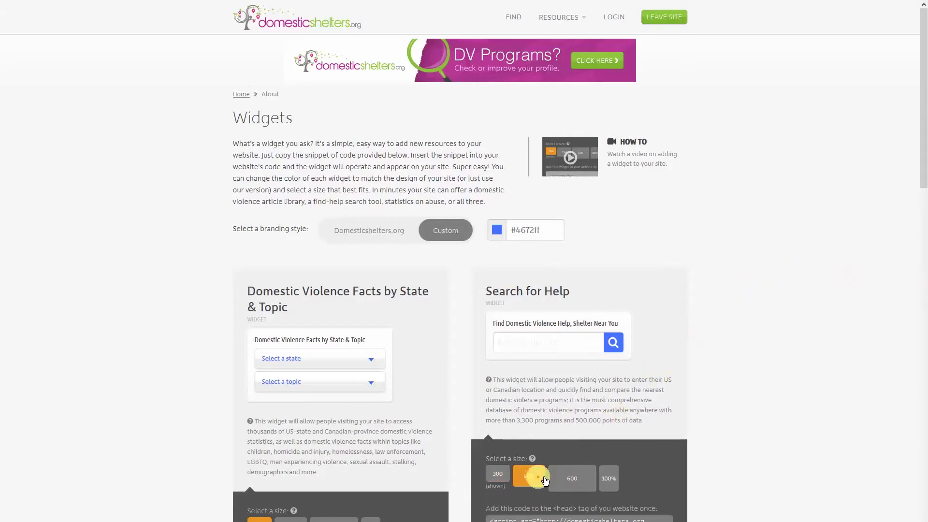
pyautogui.click(609, 480)
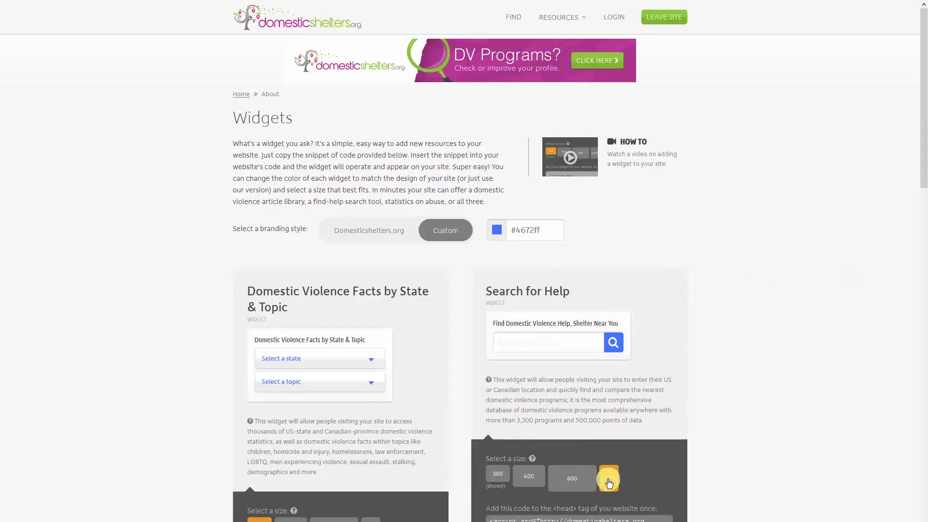
pyautogui.click(572, 479)
pyautogui.click(522, 477)
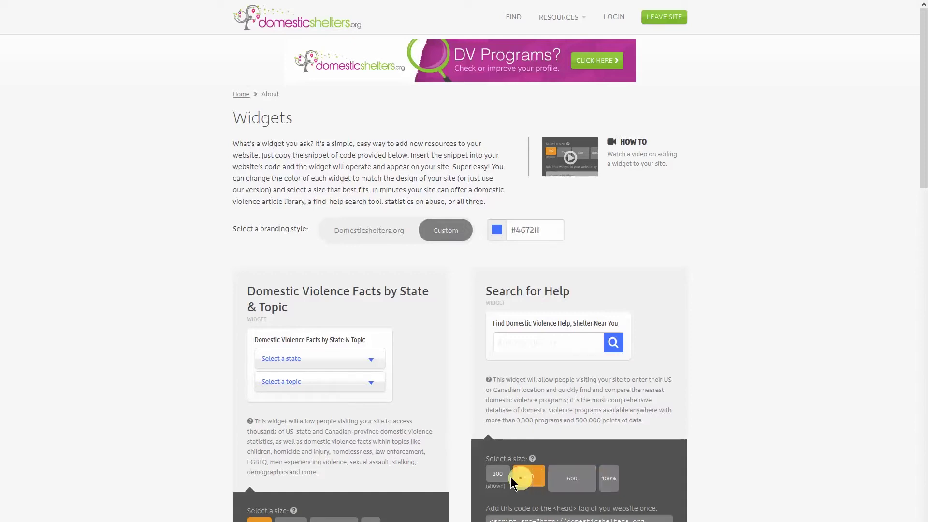
pyautogui.click(500, 475)
pyautogui.scroll(-1, 614, 445)
# Step: Copy the Search for Help header script and its widget embed code
pyautogui.click(599, 479)
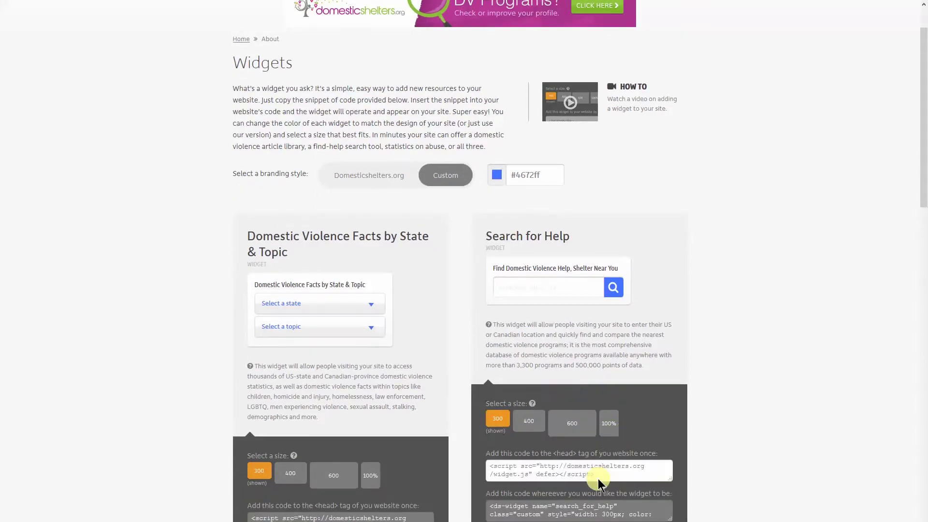
pyautogui.click(596, 472)
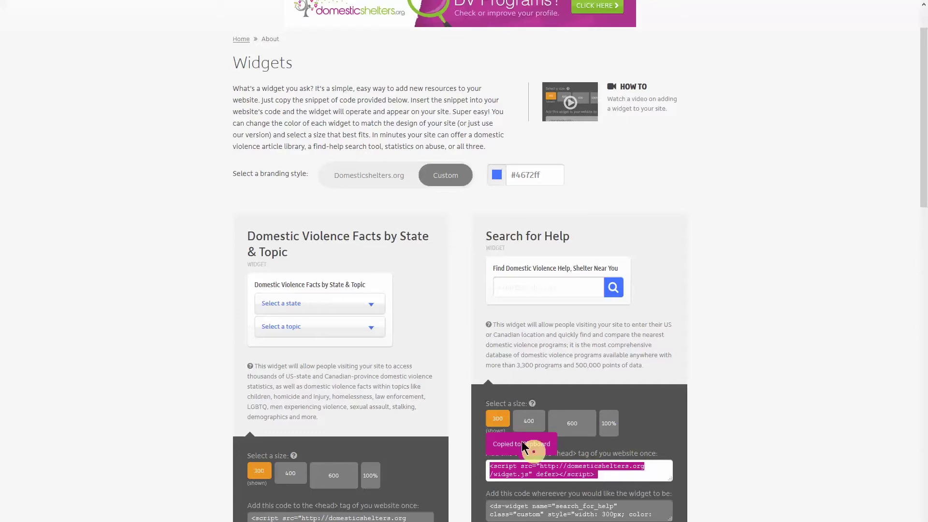
pyautogui.click(565, 508)
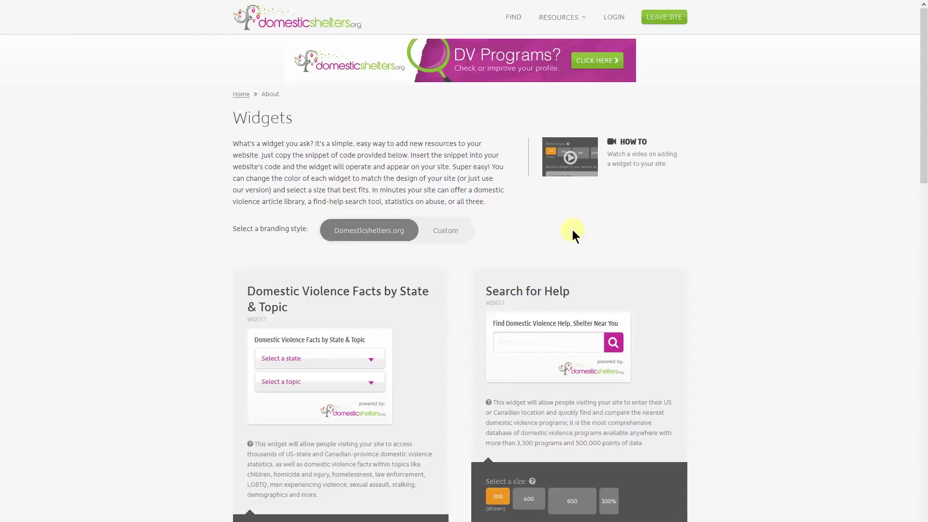
# Step: Copy the Article Library widget's head-tag script code
pyautogui.scroll(-12, 448, 264)
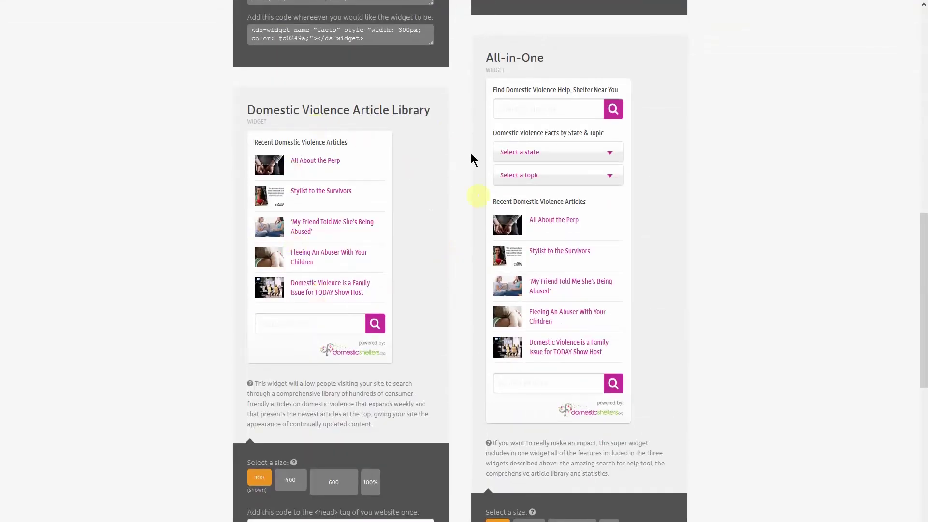
pyautogui.scroll(-2, 287, 309)
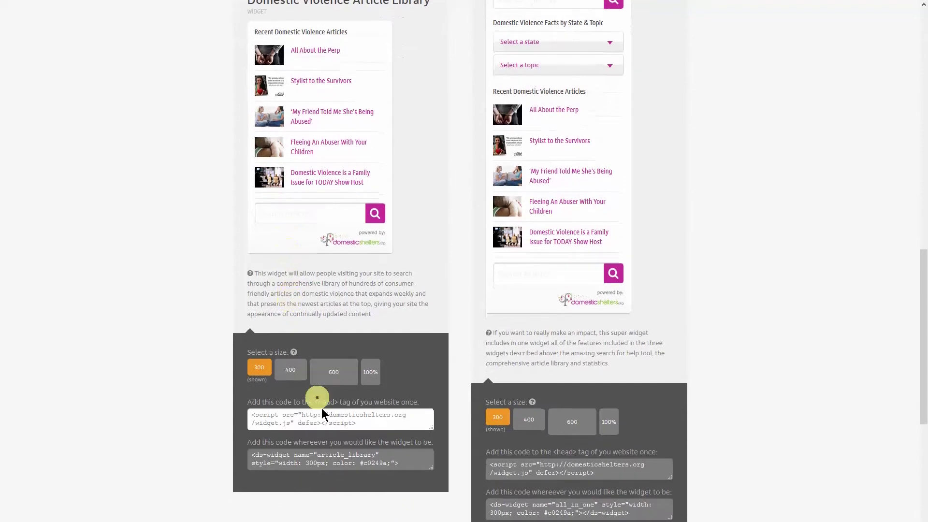
pyautogui.click(330, 421)
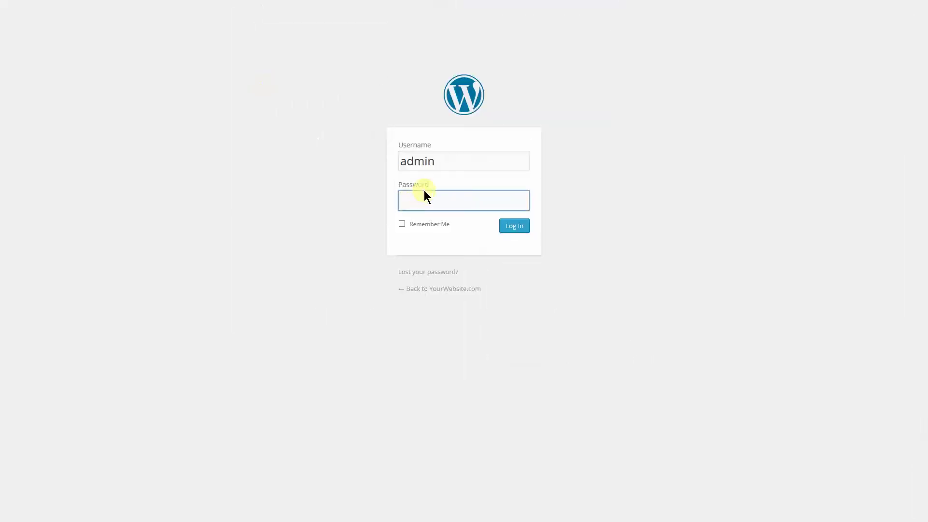
# Step: Log in to WordPress and load the theme's header.php in the Appearance Editor
pyautogui.press('Return')
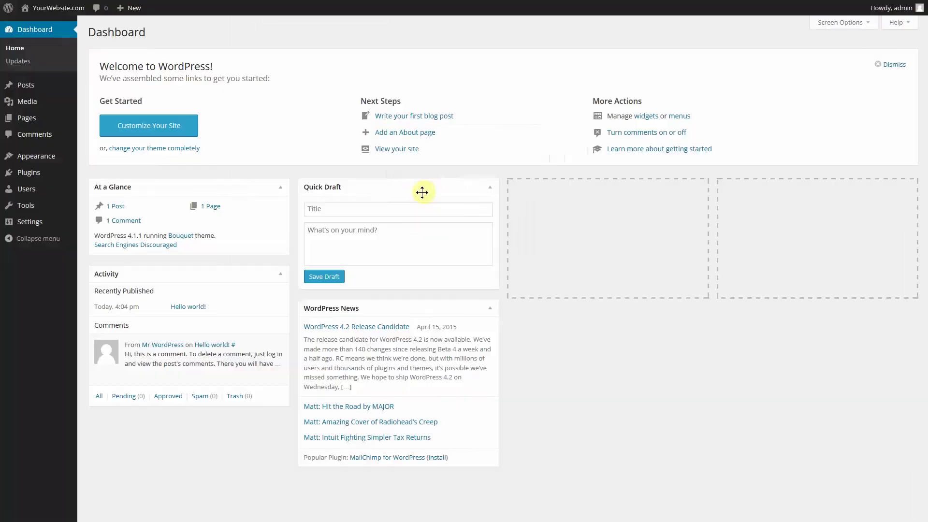
pyautogui.click(41, 154)
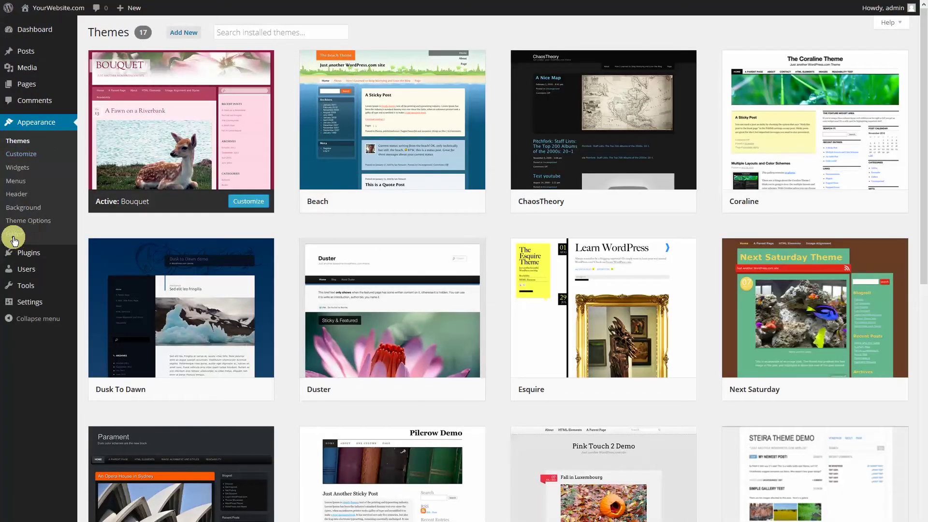
pyautogui.click(49, 234)
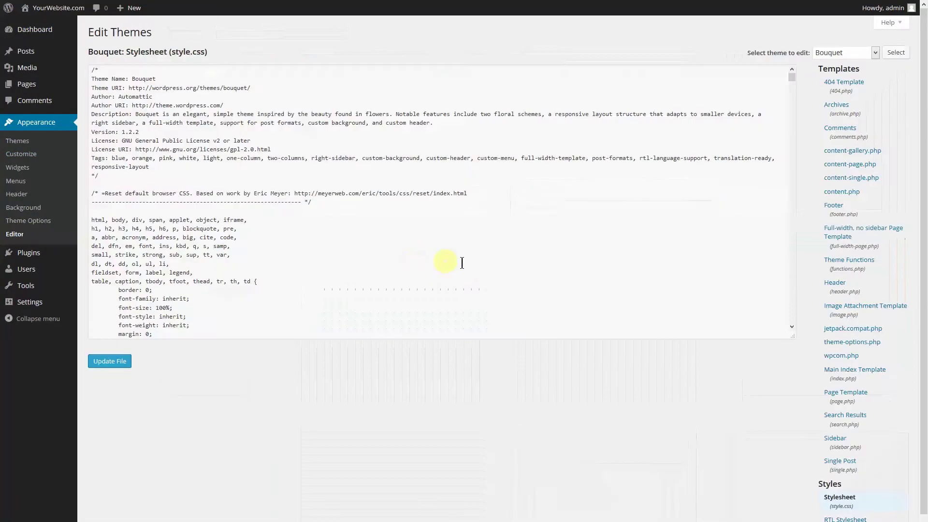
pyautogui.click(835, 284)
# Step: Paste the widget.js script on a new line after wp_head() and update the file
pyautogui.click(167, 299)
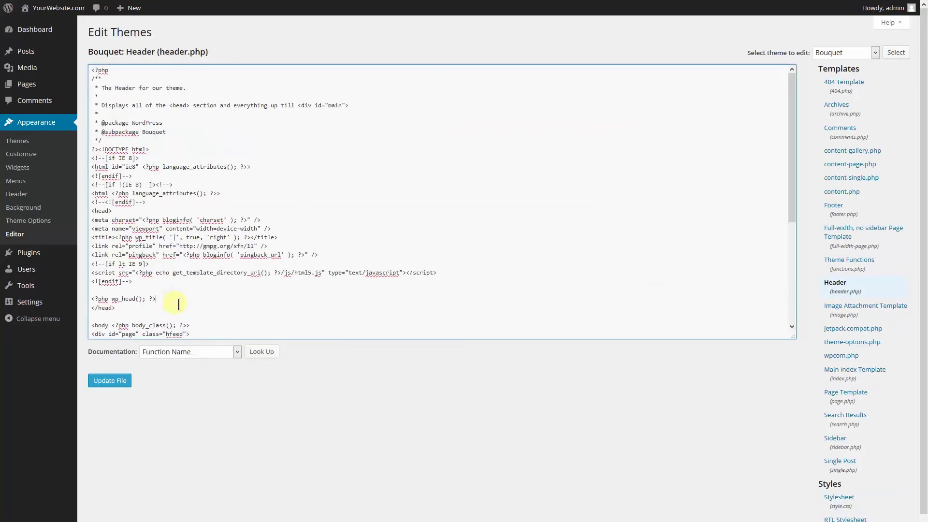
pyautogui.press('Return')
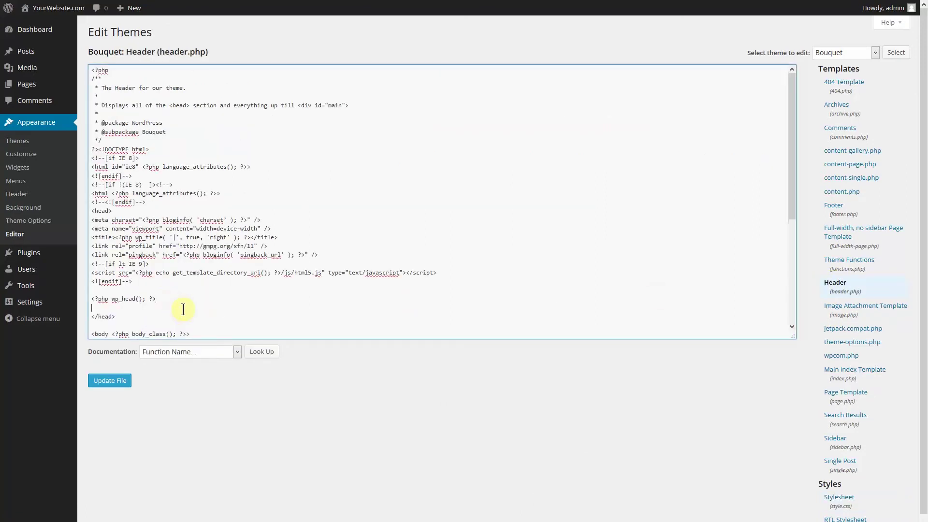
pyautogui.rightClick(122, 310)
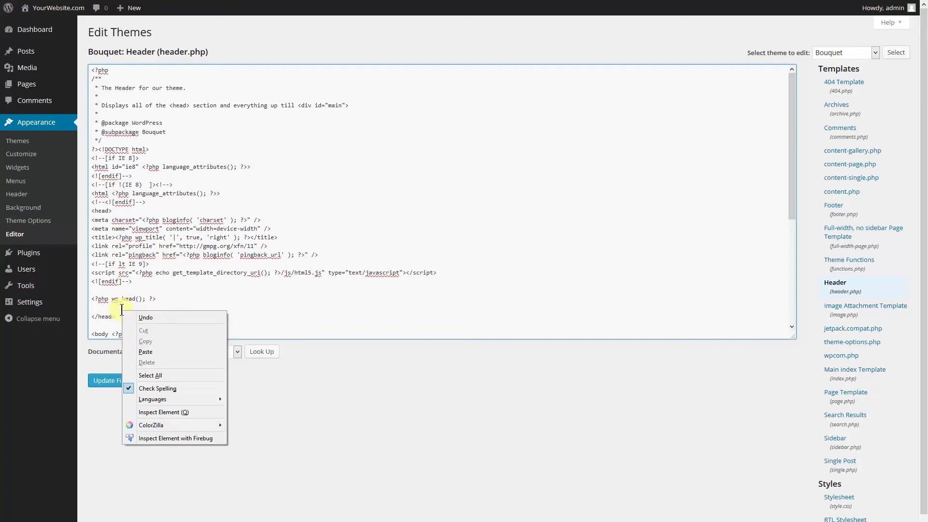
pyautogui.click(159, 353)
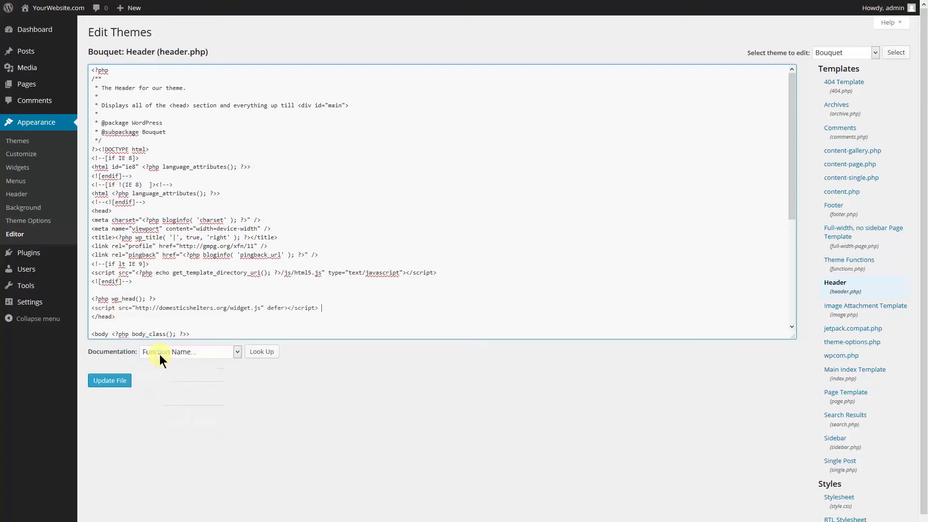
pyautogui.click(107, 382)
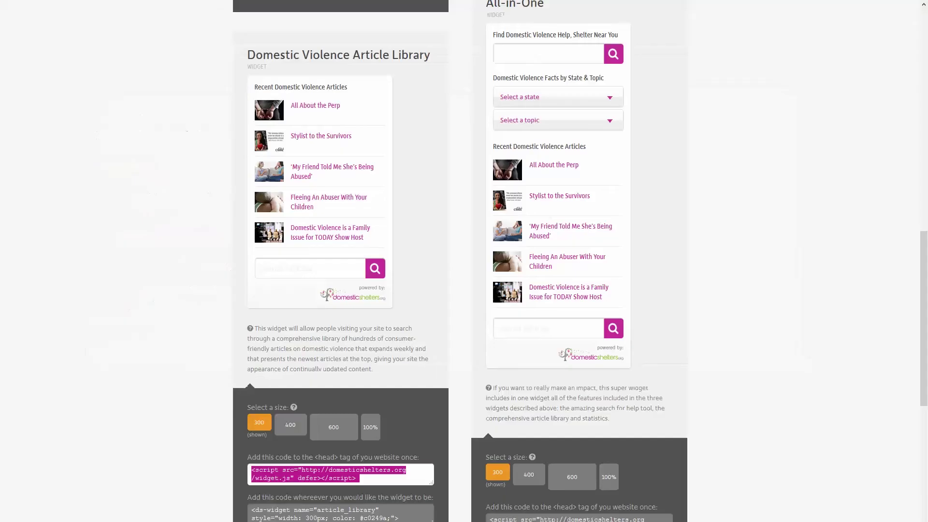
# Step: Copy the Article Library's ds-widget embed code from the second code box
pyautogui.scroll(-4, 118, 262)
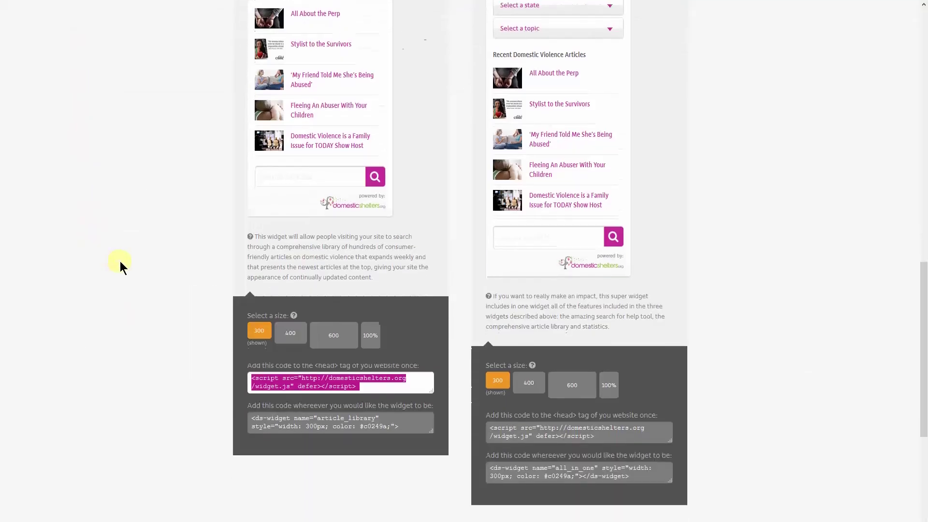
pyautogui.click(350, 352)
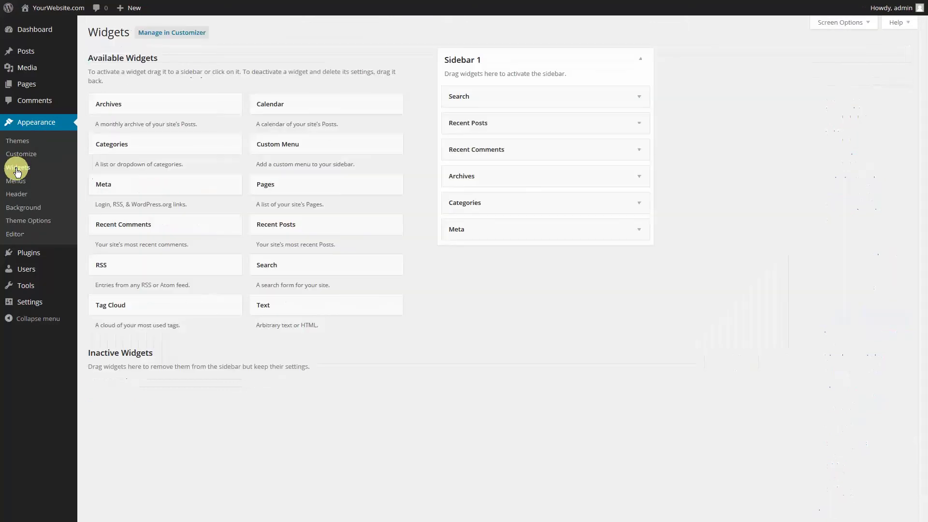
# Step: Add a Text widget to Sidebar 1, paste the article_library ds-widget code into it, and save
pyautogui.click(296, 308)
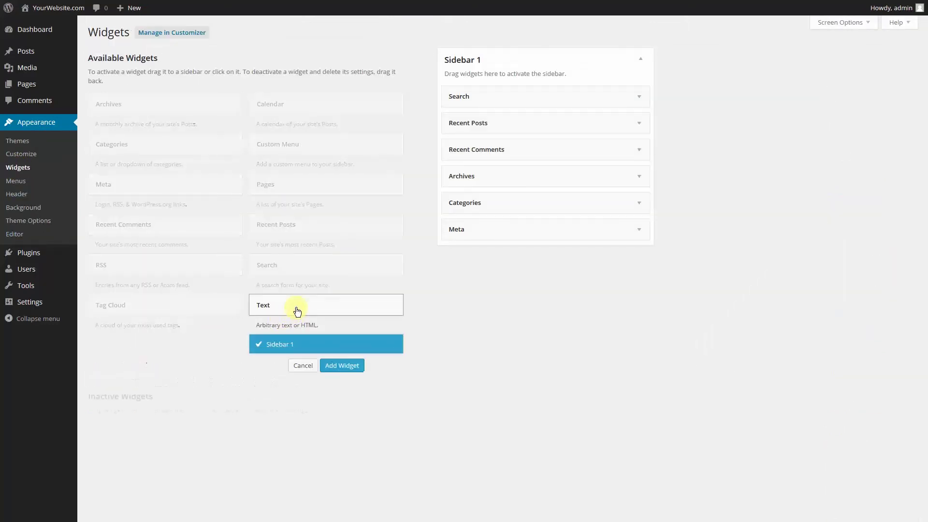
pyautogui.click(333, 367)
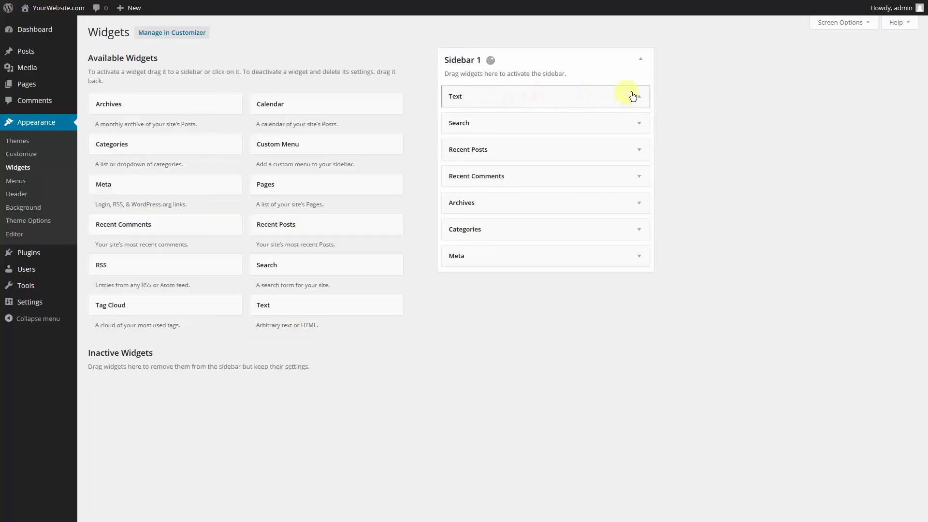
pyautogui.click(639, 97)
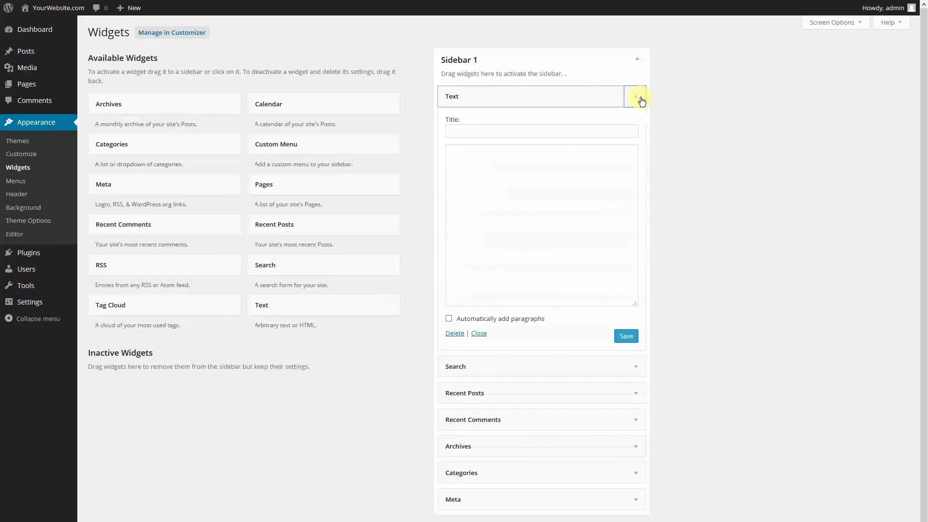
pyautogui.click(533, 206)
pyautogui.rightClick(504, 167)
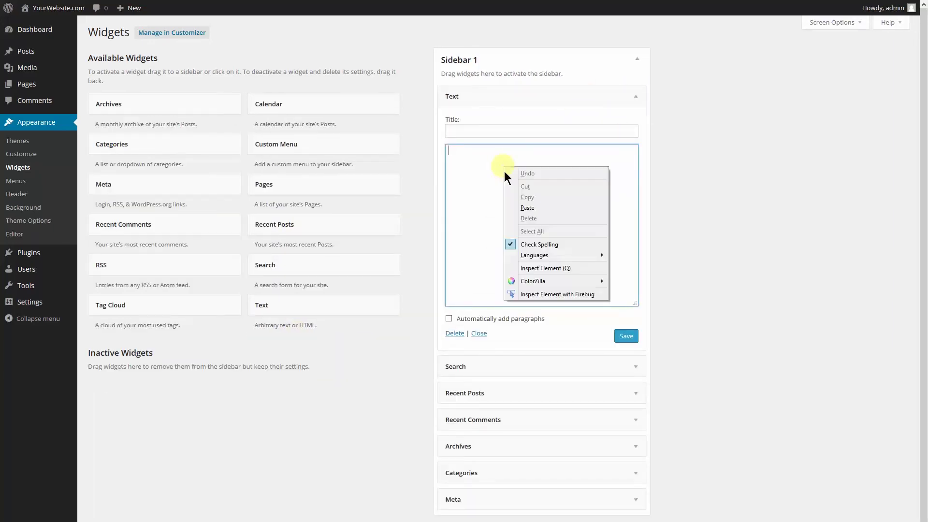
pyautogui.click(527, 207)
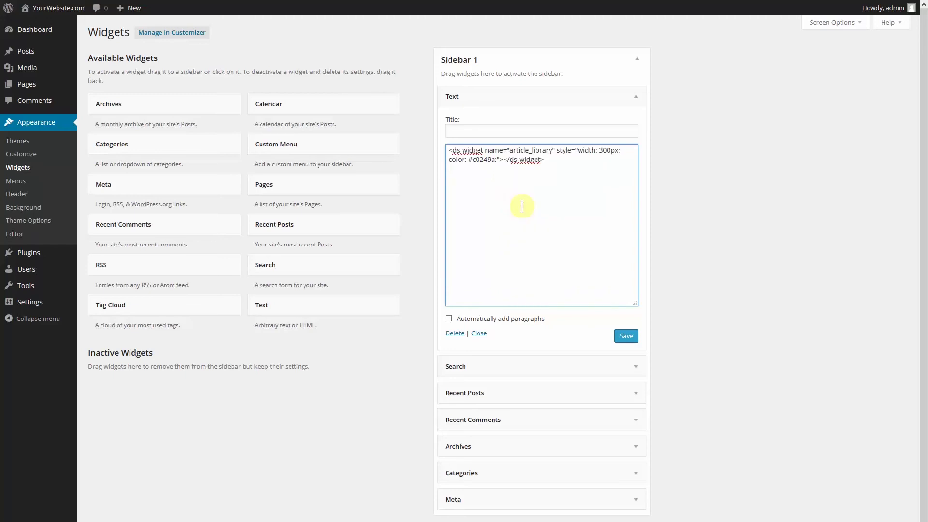
pyautogui.click(628, 337)
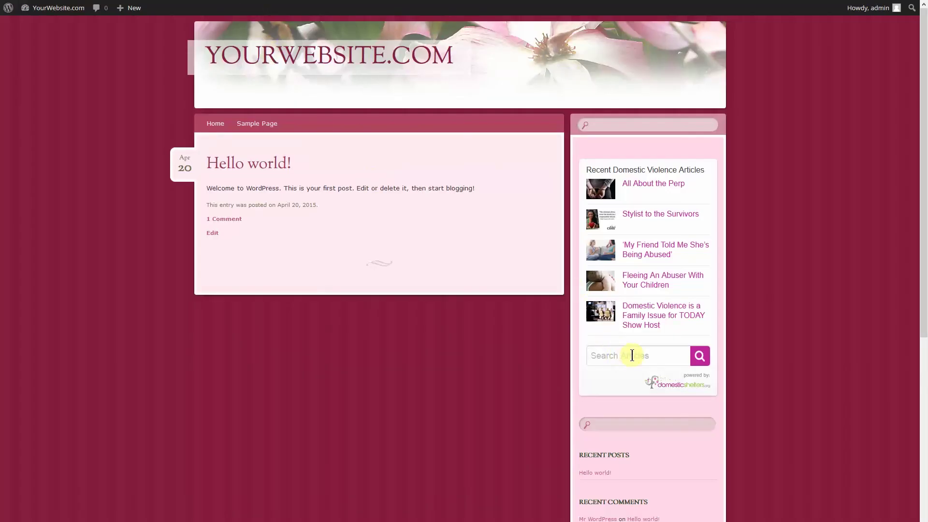
# Step: Search 'protection order' in the live site's sidebar article widget
pyautogui.write('protection order')
pyautogui.click(701, 361)
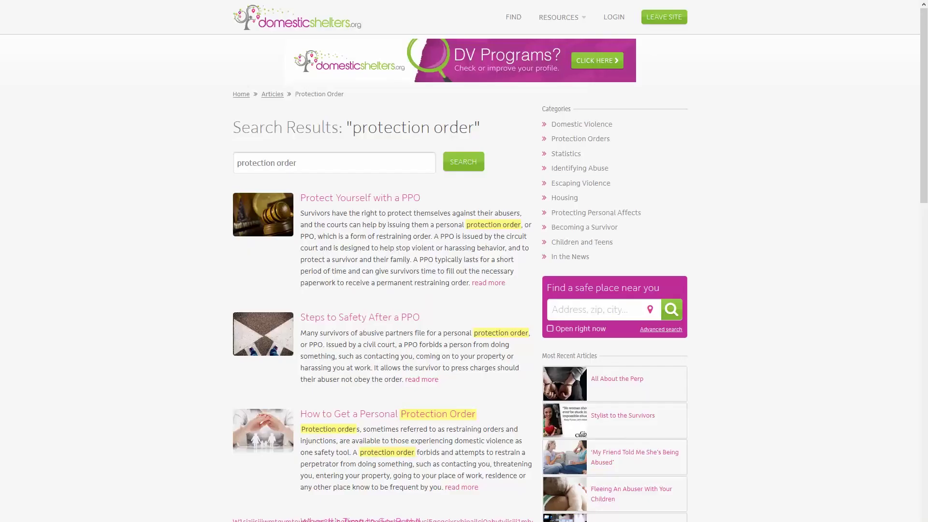